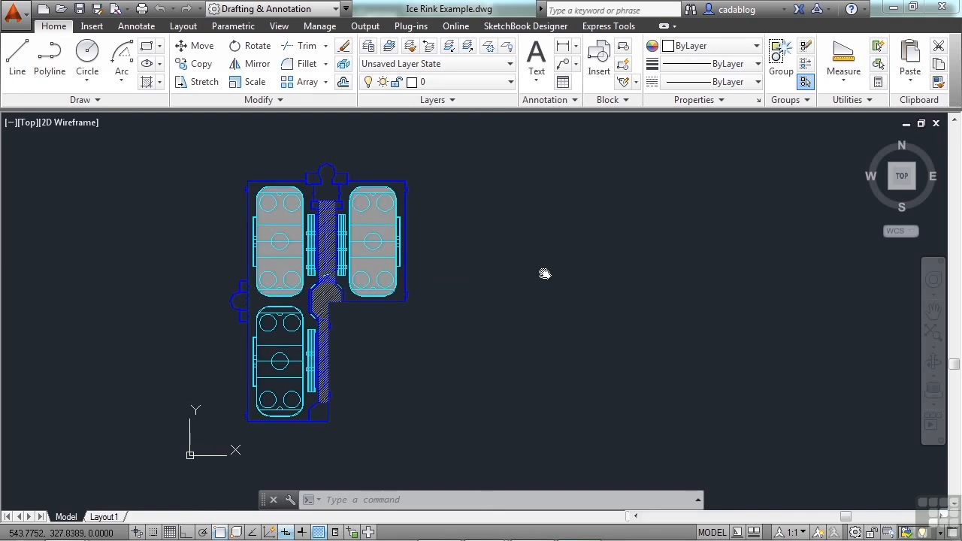
# Display object properties and select the upper-left ice rink's outer polyline to examine its area and length.
pyautogui.moveTo(474, 282); pyautogui.dragTo(608, 279, button='middle')
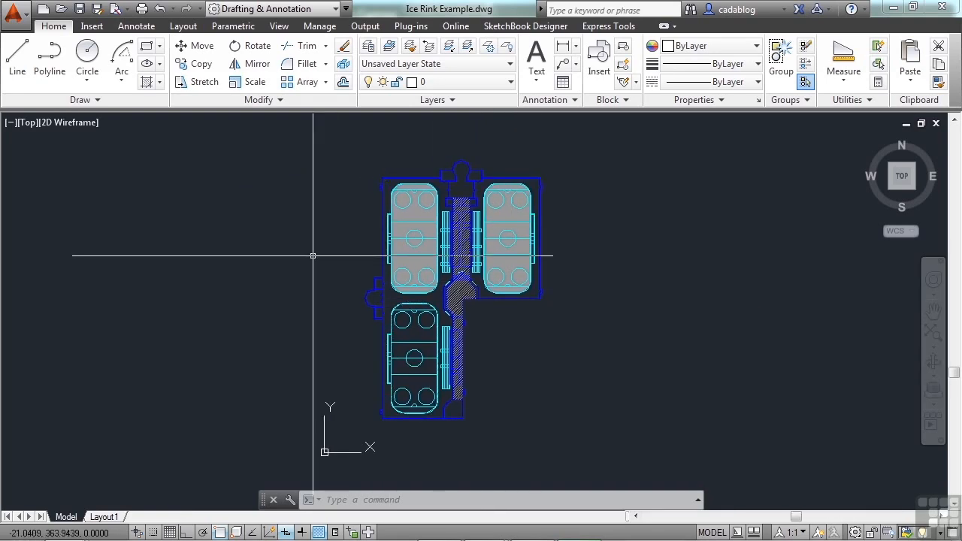
pyautogui.hotkey('ctrl', '1')
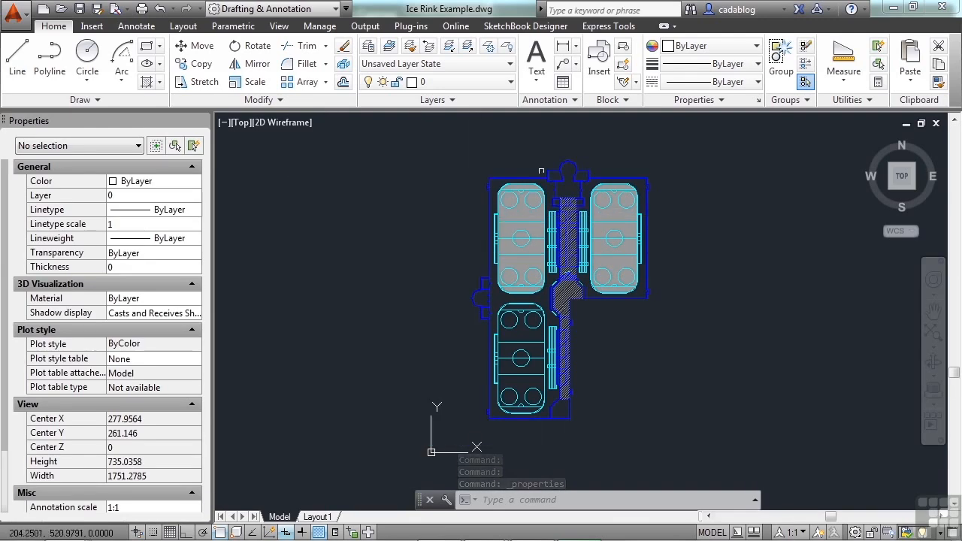
pyautogui.scroll(8, 529, 175)
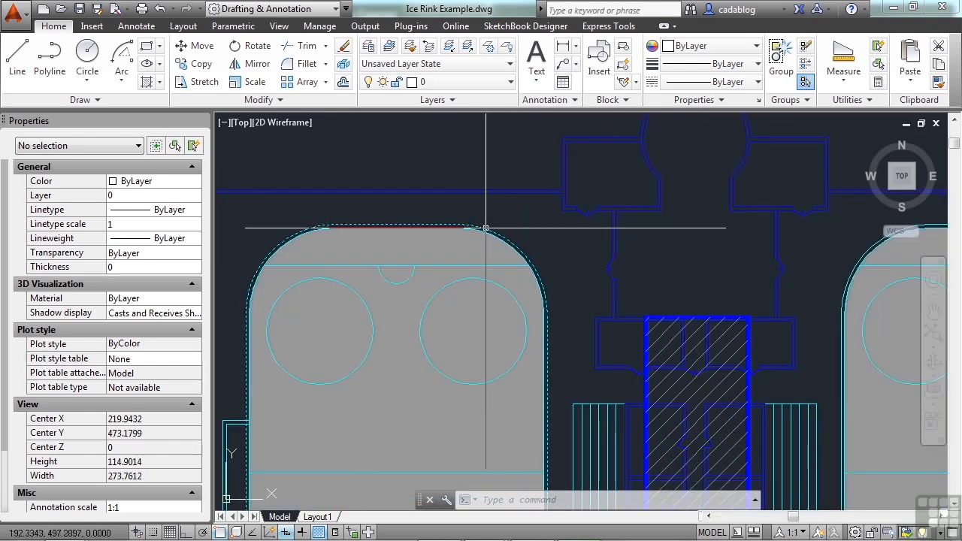
pyautogui.click(486, 227)
pyautogui.scroll(-5, 490, 217)
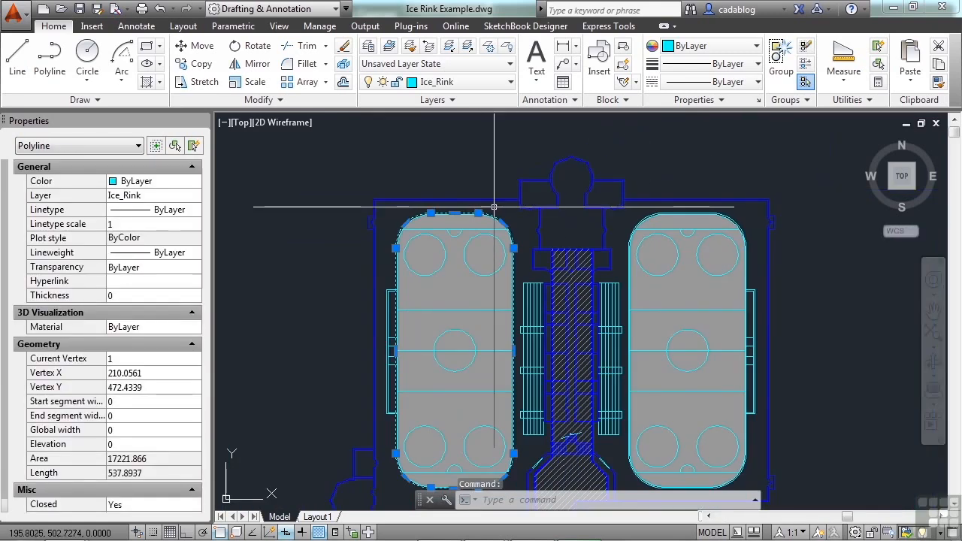
pyautogui.moveTo(491, 346); pyautogui.dragTo(488, 278, button='middle')
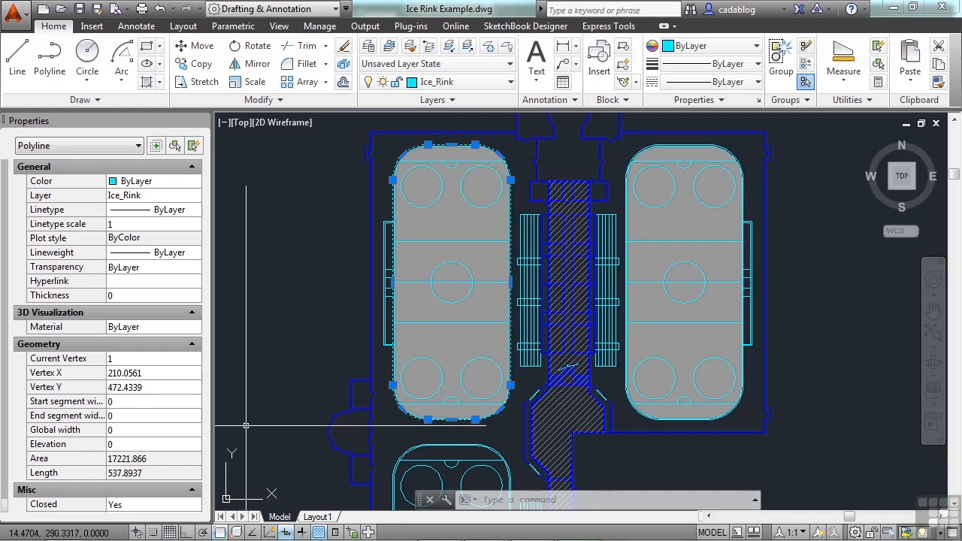
# Add the upper-right and lower rink outlines to the selection, examine their shared area and length properties, and clear the selection.
pyautogui.scroll(2, 578, 154)
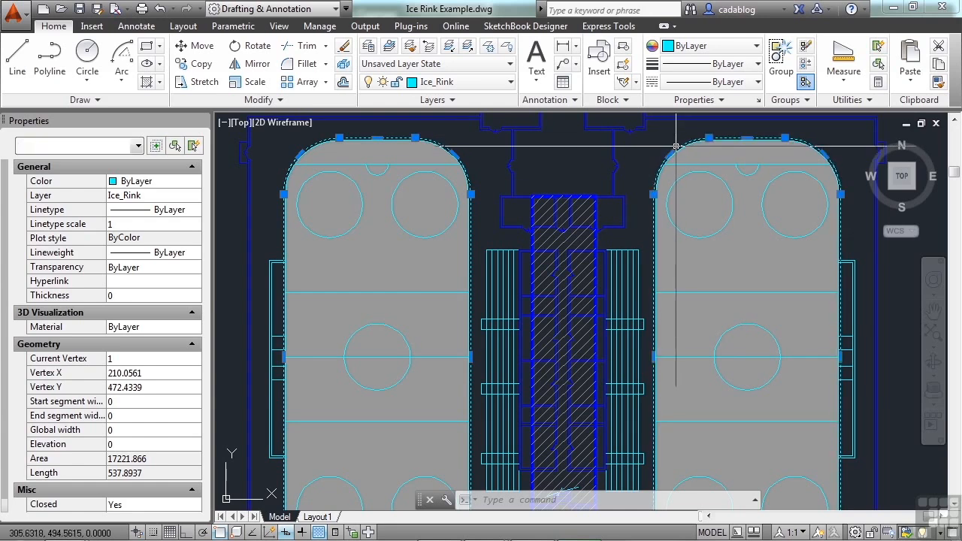
pyautogui.click(676, 148)
pyautogui.scroll(-5, 659, 140)
pyautogui.scroll(5, 580, 340)
pyautogui.scroll(5, 598, 331)
pyautogui.click(605, 286)
pyautogui.scroll(-5, 564, 277)
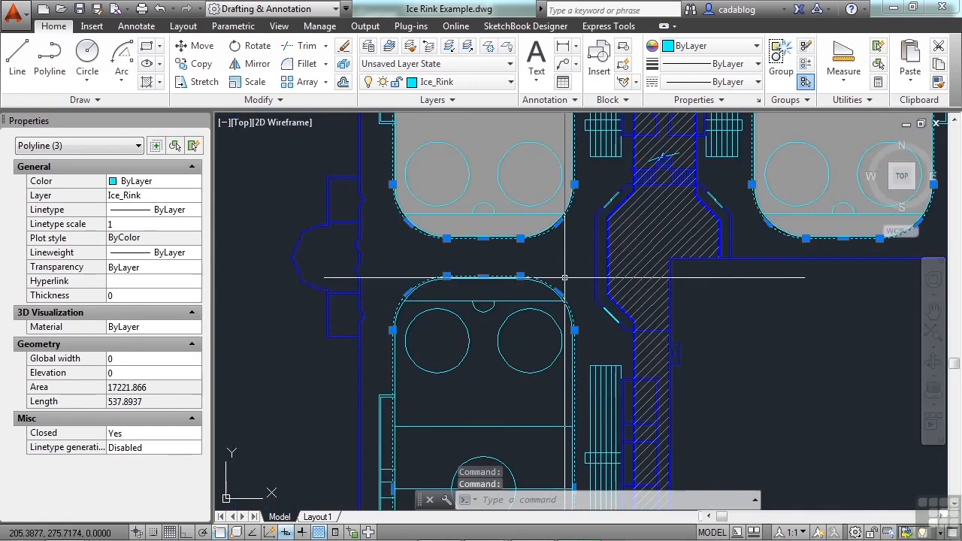
pyautogui.scroll(-2, 565, 278)
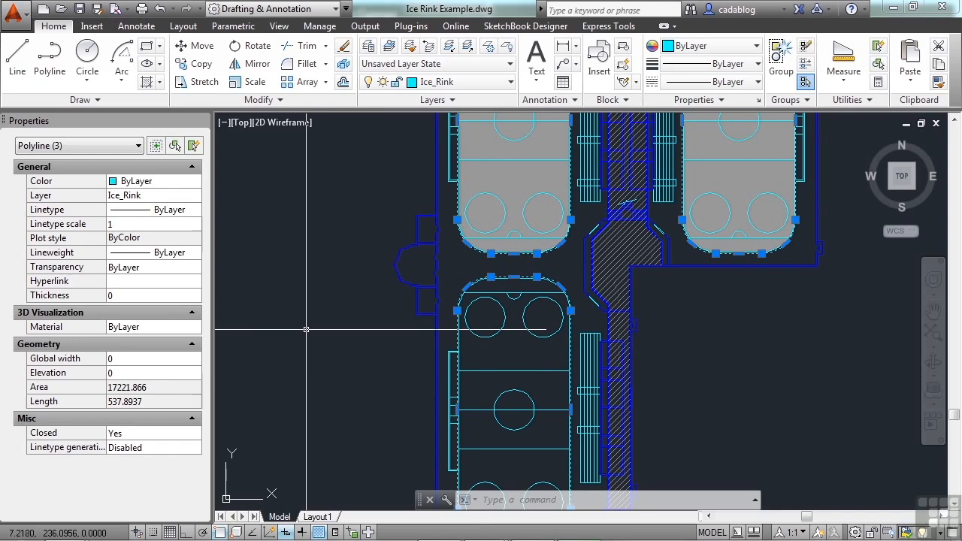
pyautogui.press('Escape')
pyautogui.press('Escape')
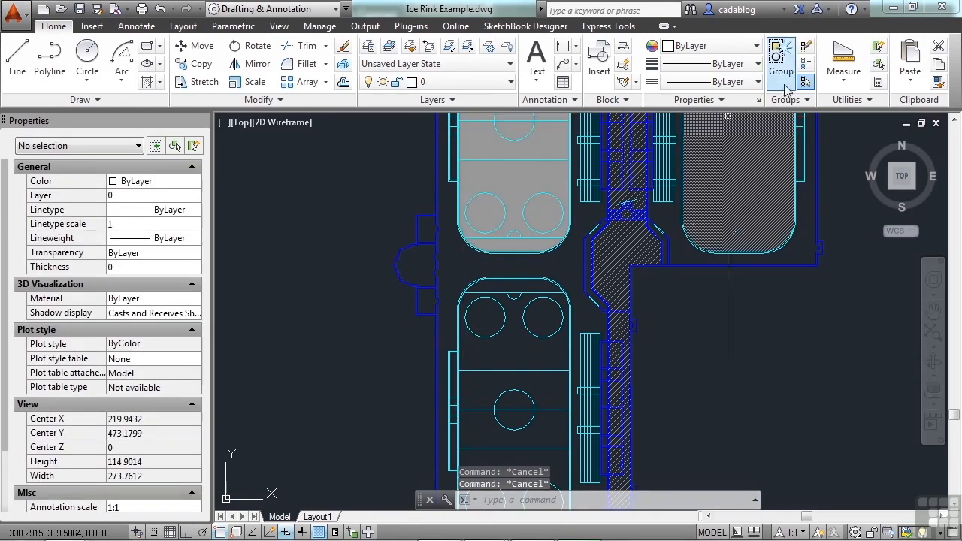
# Start an area measurement in Add area mode using the Object option.
pyautogui.click(847, 79)
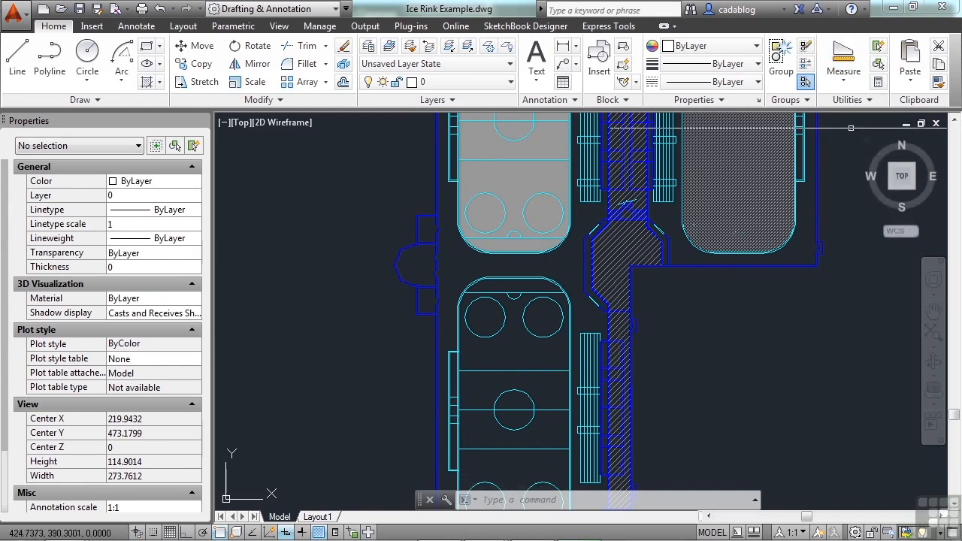
pyautogui.click(854, 101)
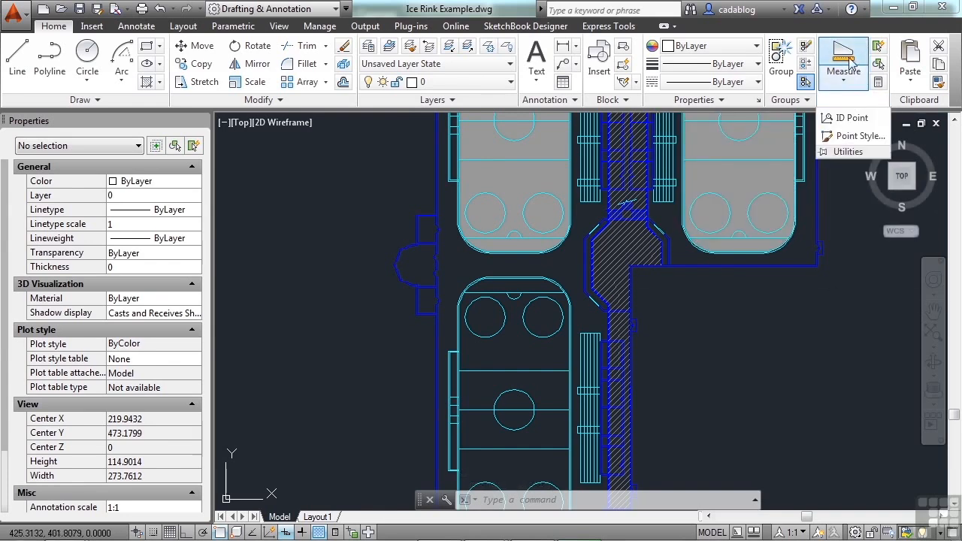
pyautogui.click(844, 75)
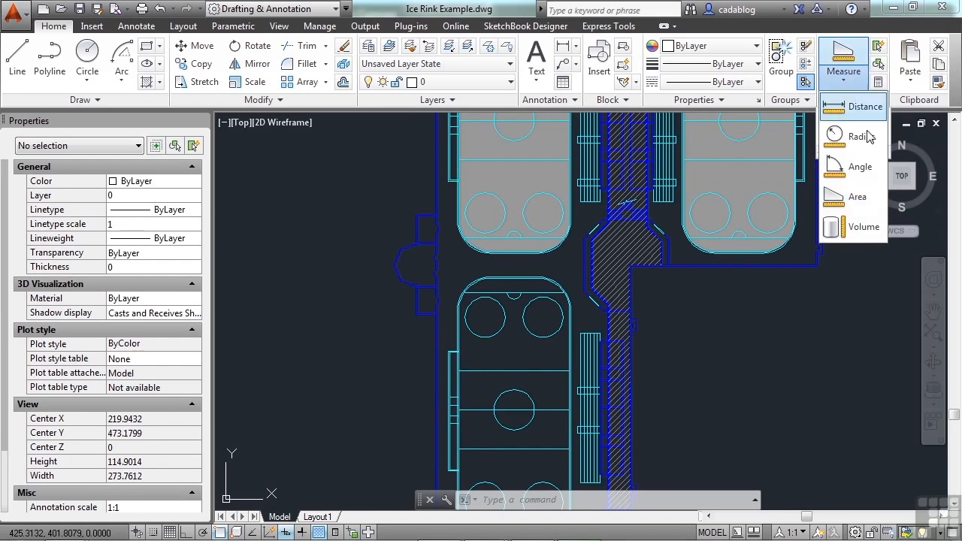
pyautogui.click(859, 198)
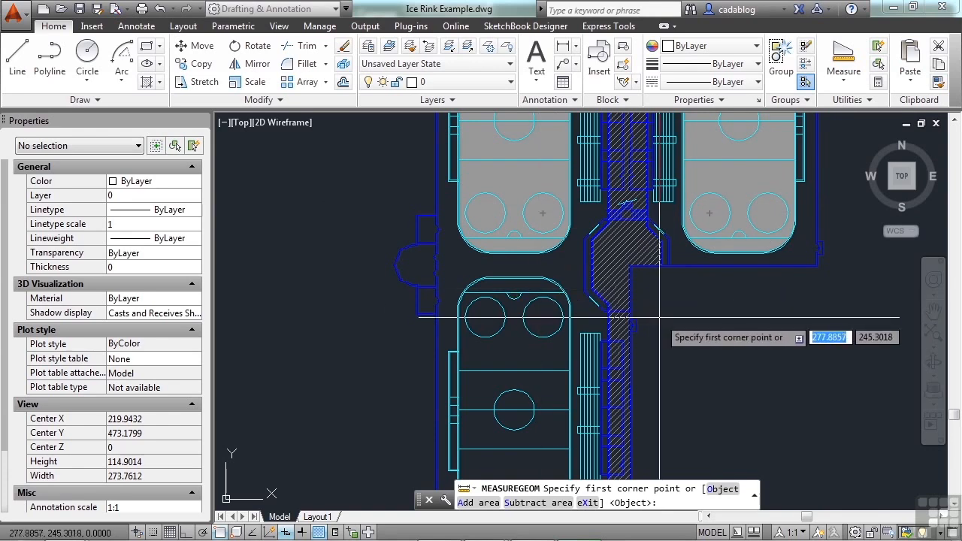
pyautogui.write('a')
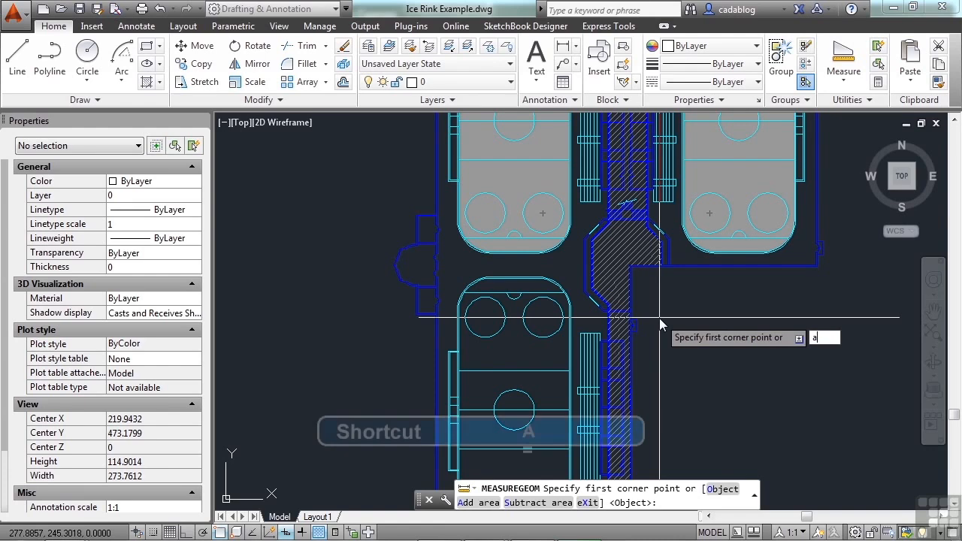
pyautogui.press('Return')
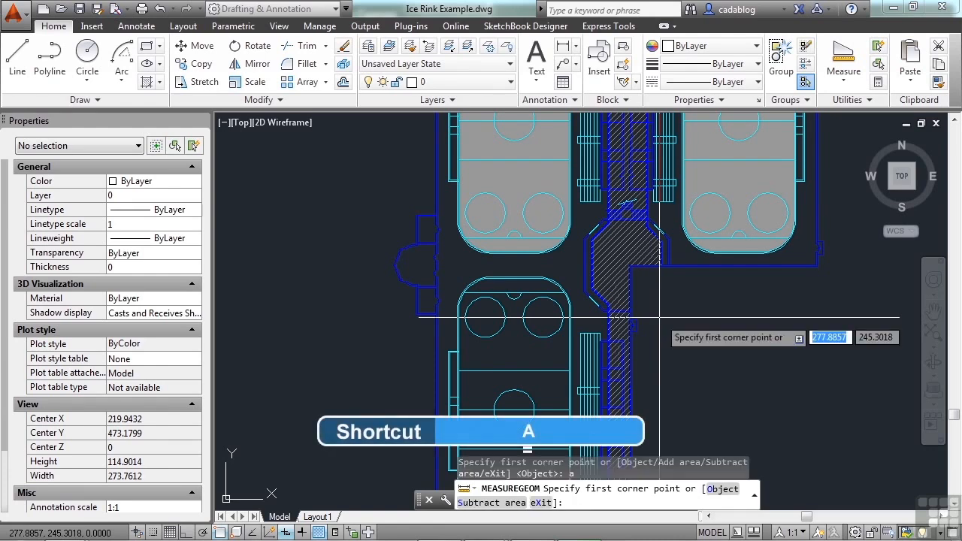
pyautogui.write('o')
pyautogui.press('Return')
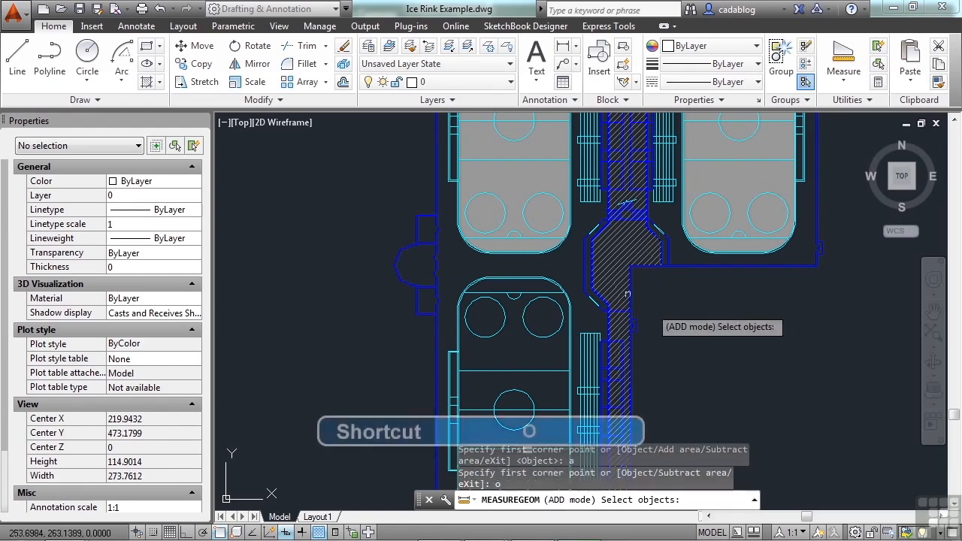
# Measure the combined area of the three ice rinks by adding each outer polyline, and end the measurement.
pyautogui.scroll(4, 575, 252)
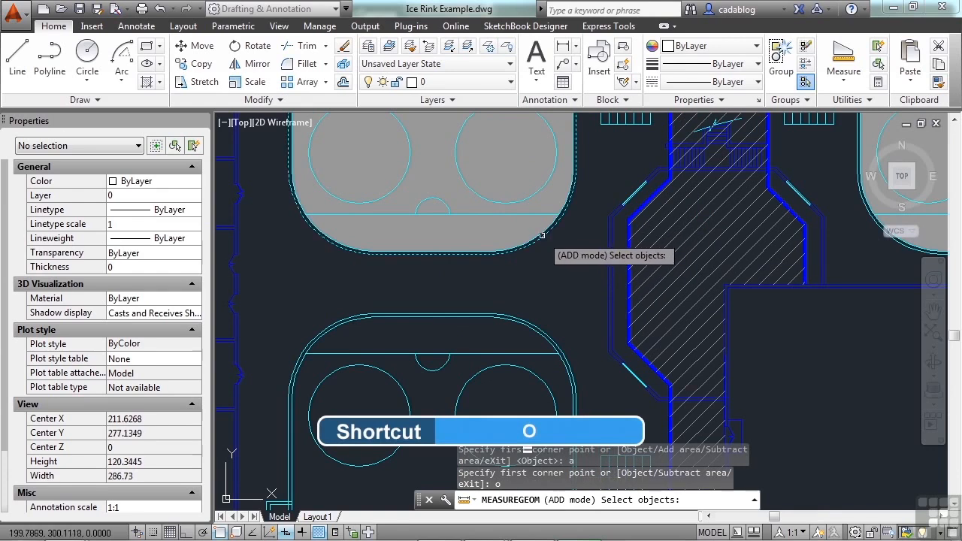
pyautogui.click(541, 236)
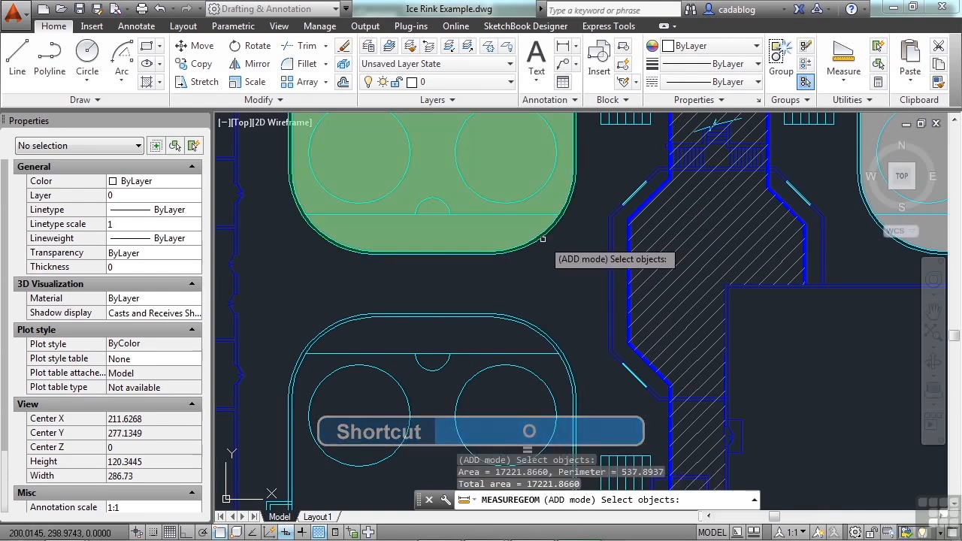
pyautogui.click(541, 326)
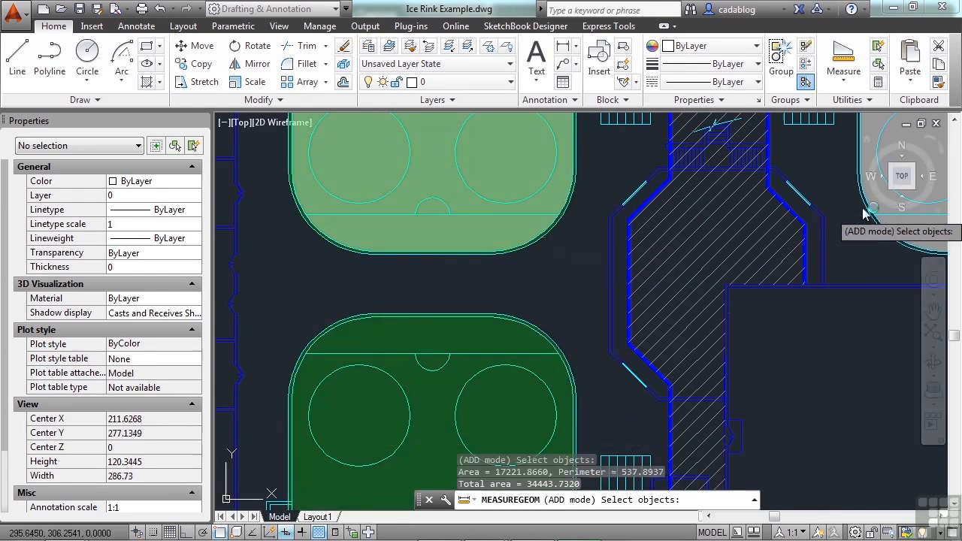
pyautogui.scroll(-4, 551, 294)
pyautogui.scroll(6, 771, 294)
pyautogui.click(753, 210)
pyautogui.scroll(-4, 753, 211)
pyautogui.moveTo(686, 298); pyautogui.dragTo(644, 347, button='middle')
pyautogui.press('Return')
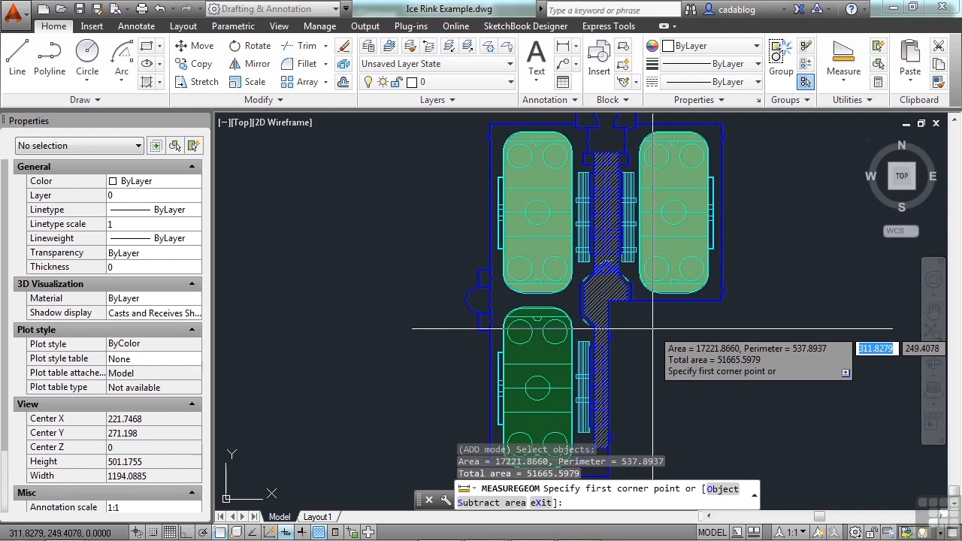
pyautogui.press('Return')
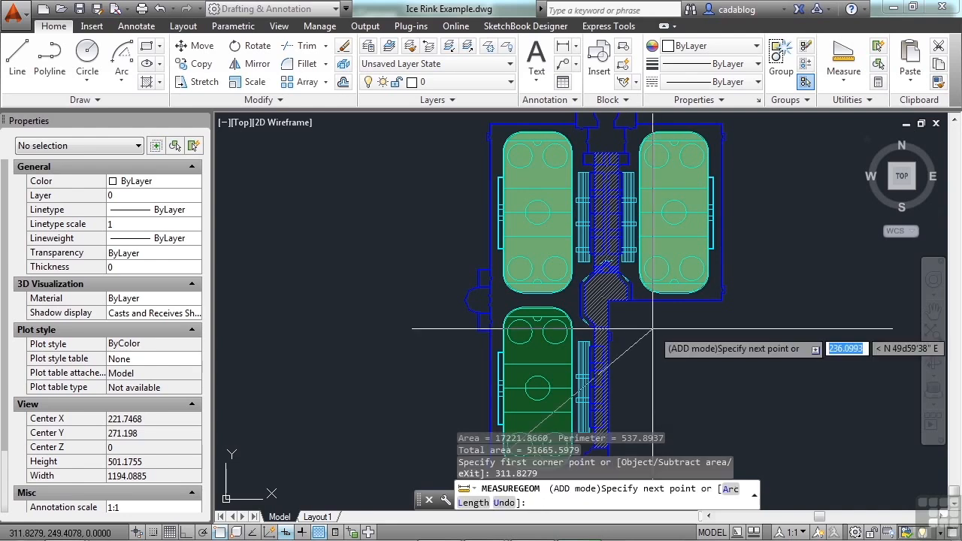
pyautogui.press('Escape')
# Show the command history and copy the final total area value of the three rinks.
pyautogui.press('F2')
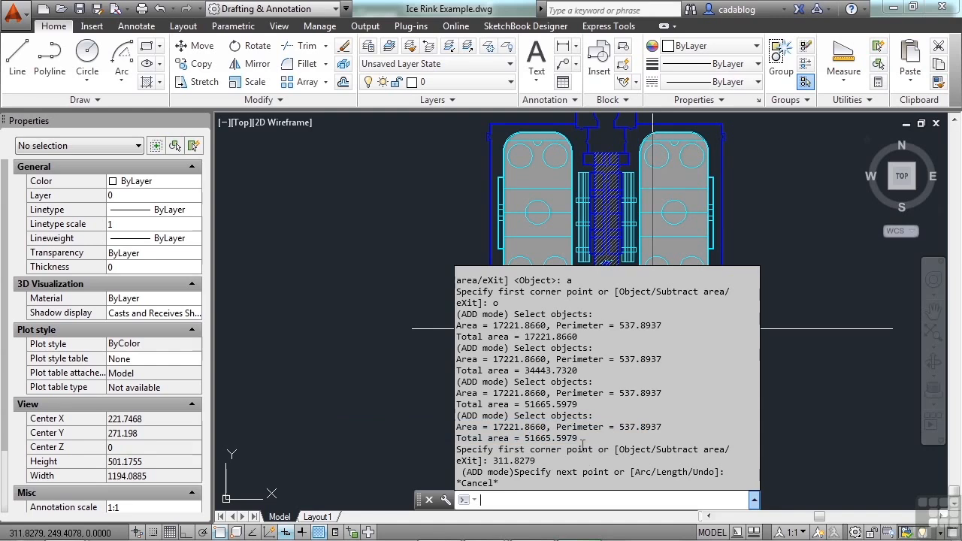
pyautogui.moveTo(579, 436); pyautogui.dragTo(526, 439)
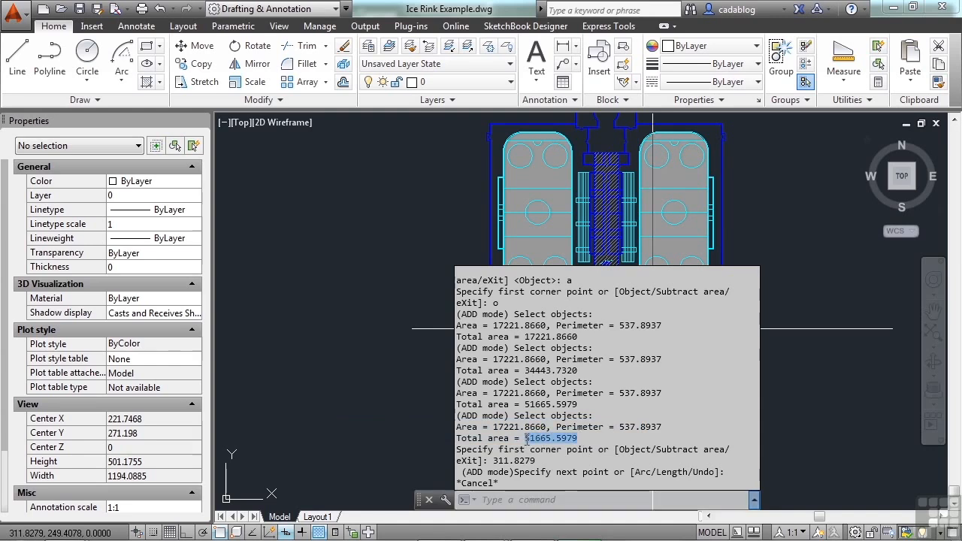
pyautogui.rightClick(526, 439)
pyautogui.click(569, 318)
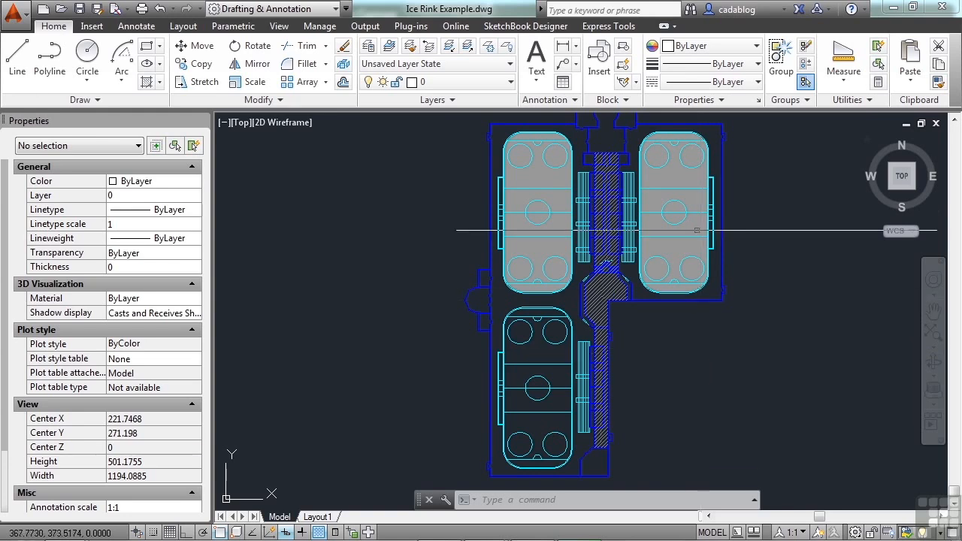
# Start a Distance measurement from the building's upper-right outer corner using the Multiple points option.
pyautogui.moveTo(767, 234); pyautogui.dragTo(709, 309, button='middle')
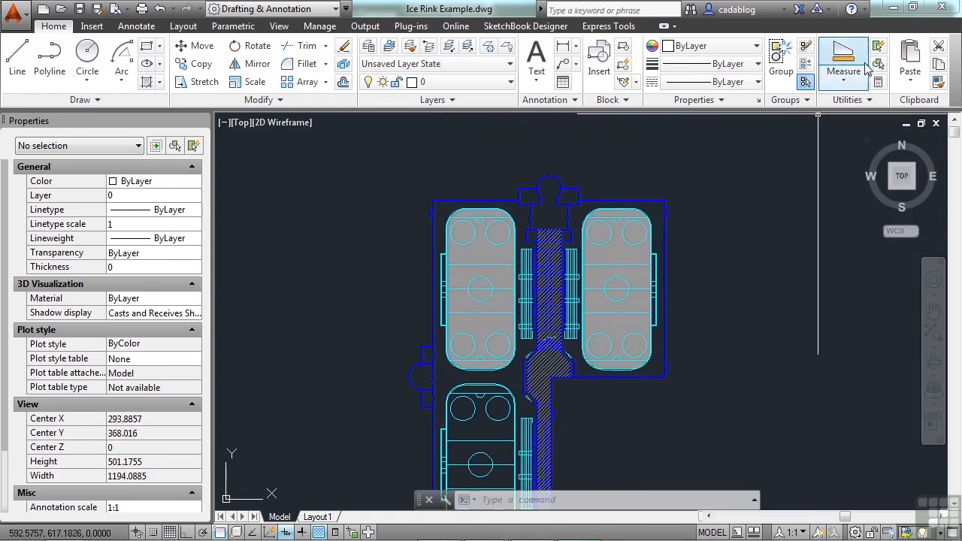
pyautogui.click(857, 82)
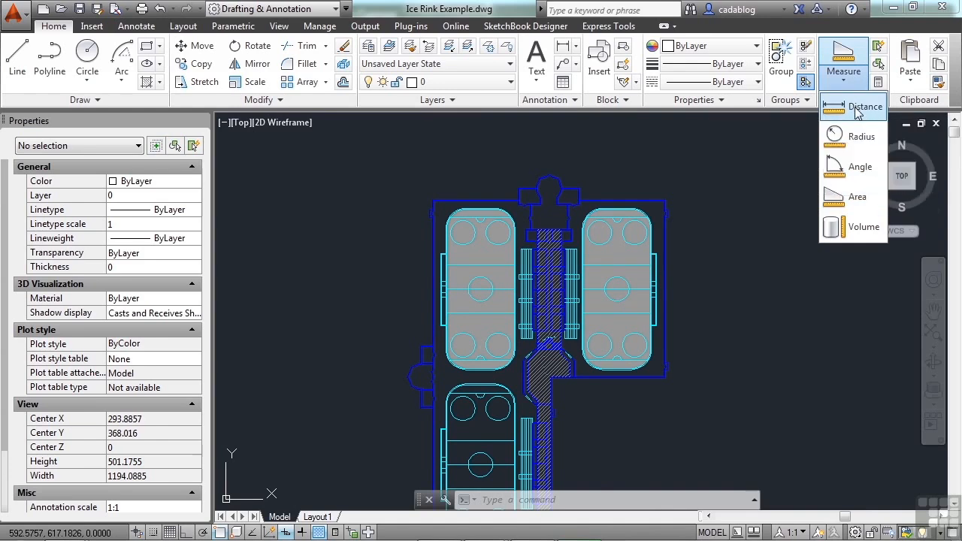
pyautogui.click(857, 109)
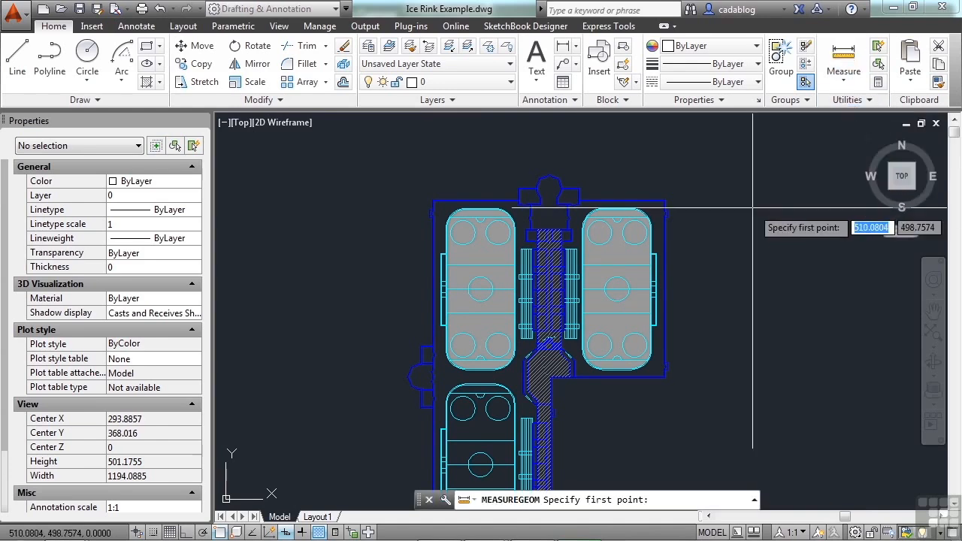
pyautogui.write('m')
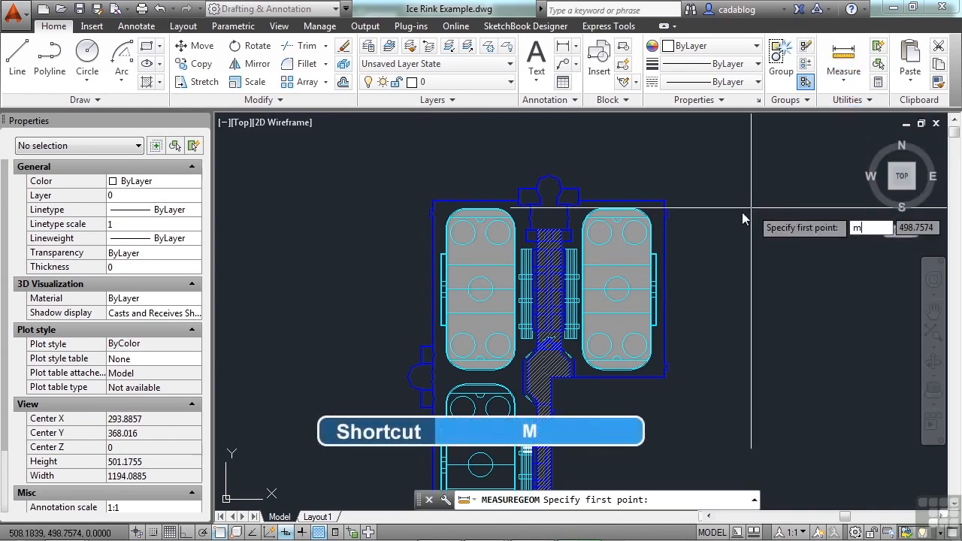
pyautogui.press('Return')
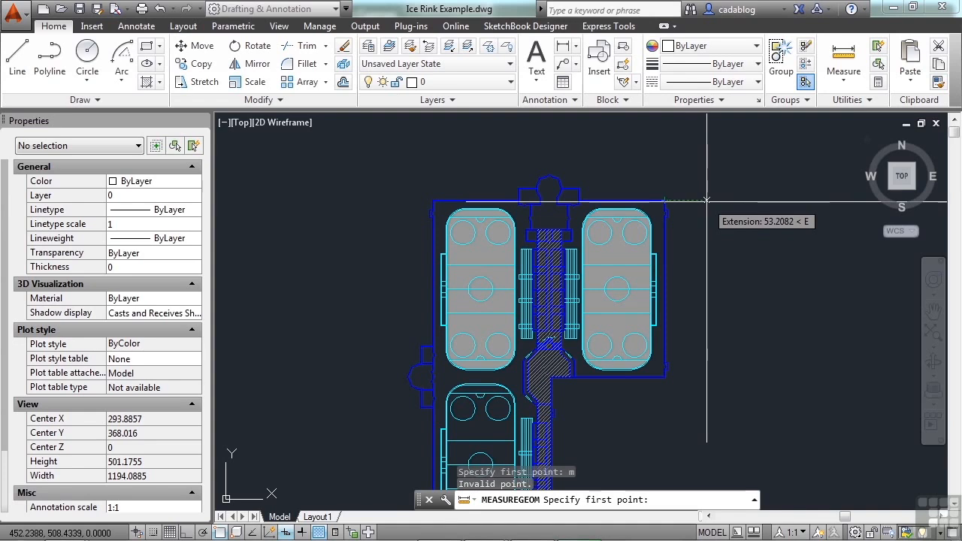
pyautogui.scroll(5, 687, 213)
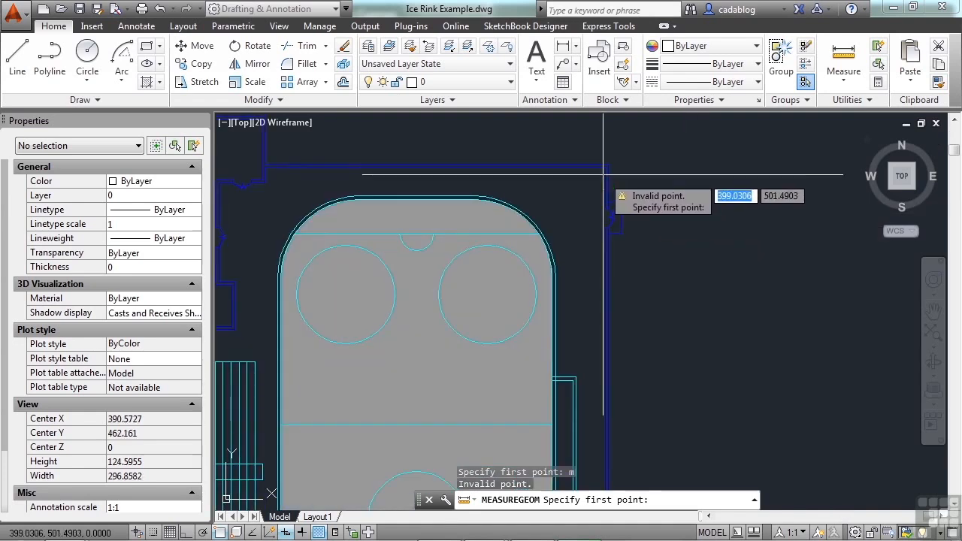
pyautogui.scroll(2, 604, 178)
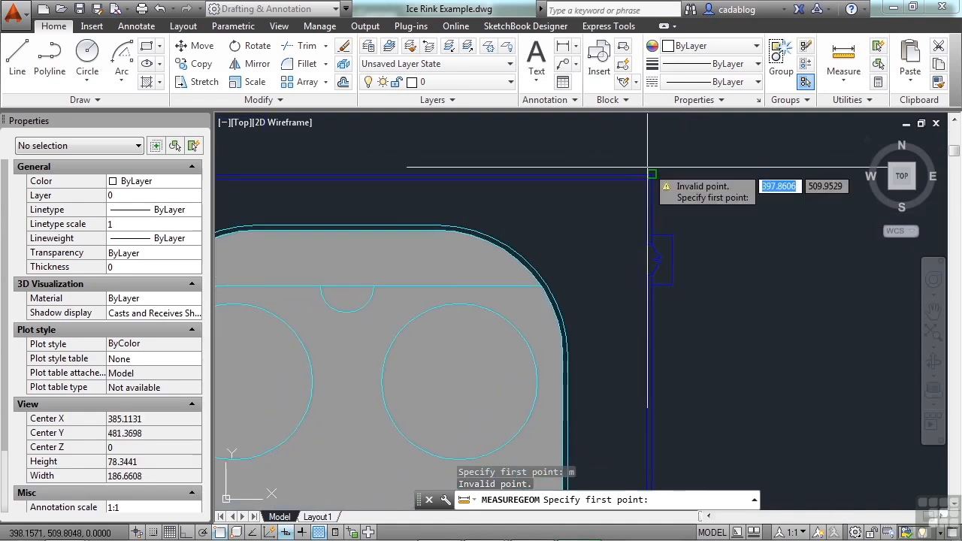
pyautogui.click(651, 174)
pyautogui.write('m')
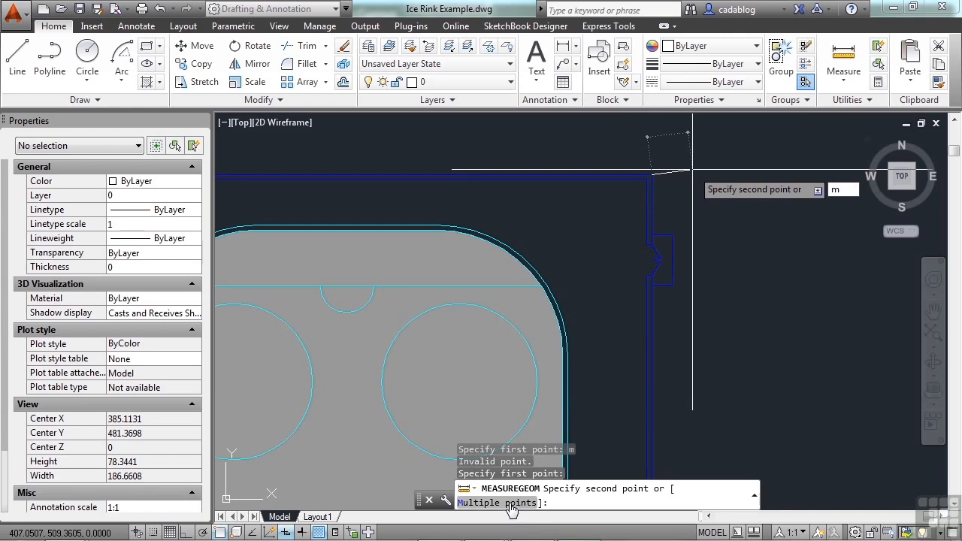
pyautogui.press('Return')
# Add the building's upper-left outer corner as the next point of the distance measurement.
pyautogui.scroll(-3, 723, 278)
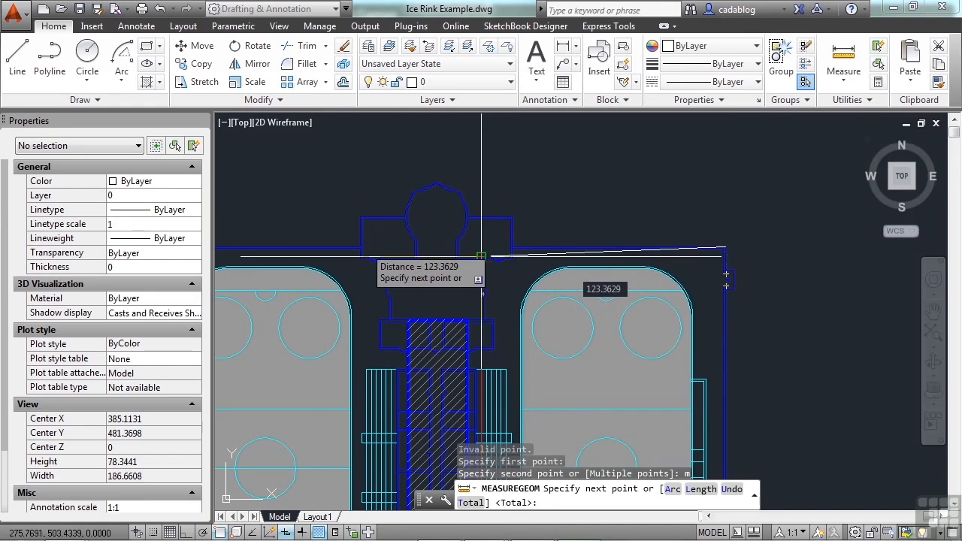
pyautogui.moveTo(339, 225); pyautogui.dragTo(499, 210, button='middle')
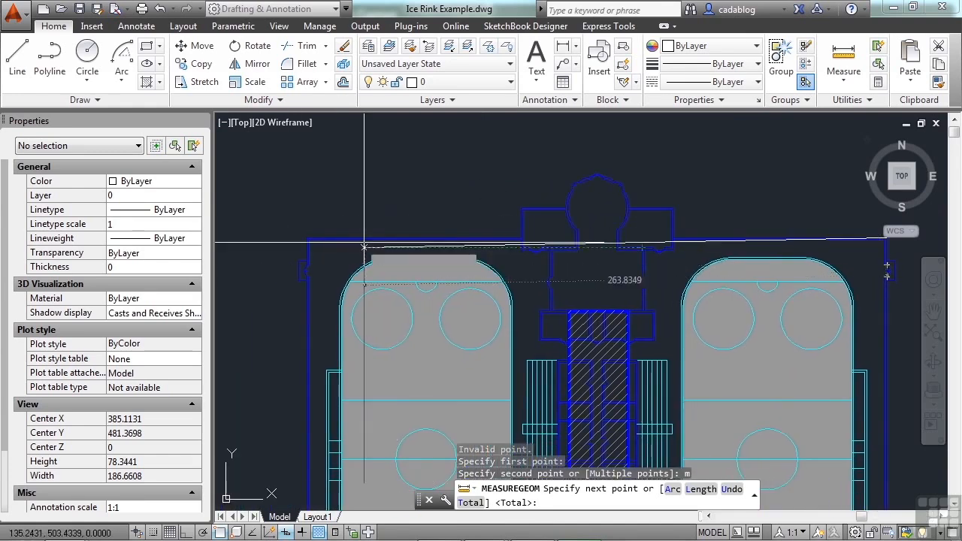
pyautogui.scroll(4, 308, 241)
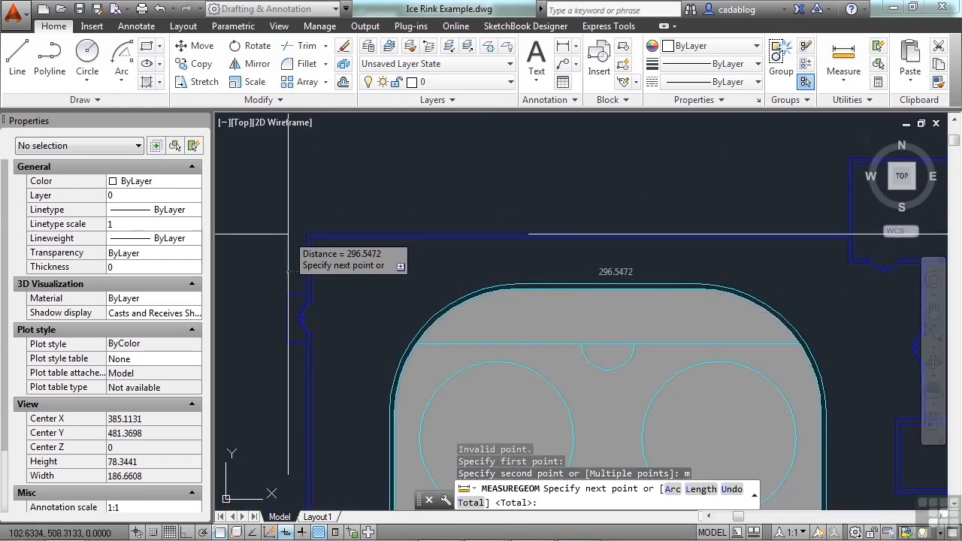
pyautogui.click(306, 233)
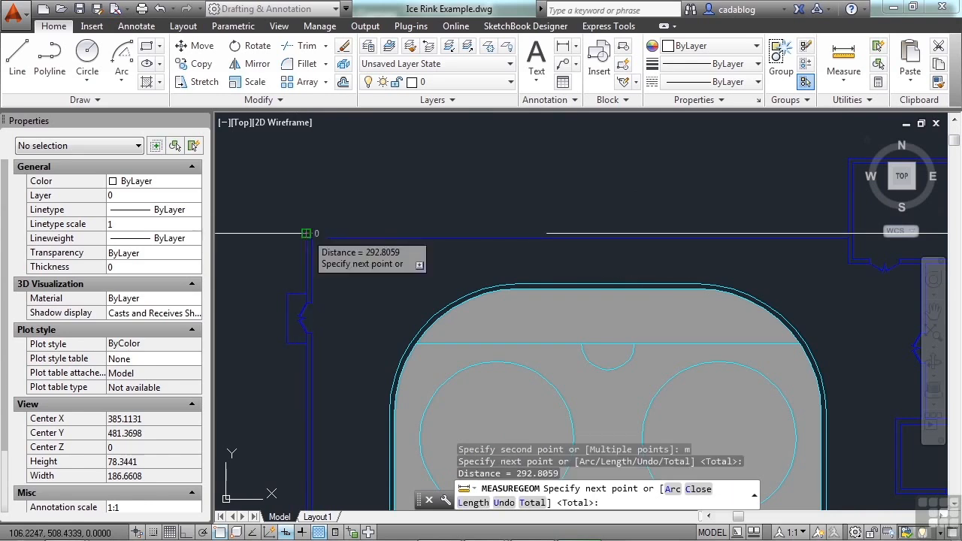
# Continue the distance measurement down the long outer wall to the building's lower-left outer corner.
pyautogui.scroll(-8, 305, 233)
pyautogui.scroll(1, 308, 301)
pyautogui.moveTo(300, 316); pyautogui.dragTo(342, 211, button='middle')
pyautogui.scroll(6, 337, 315)
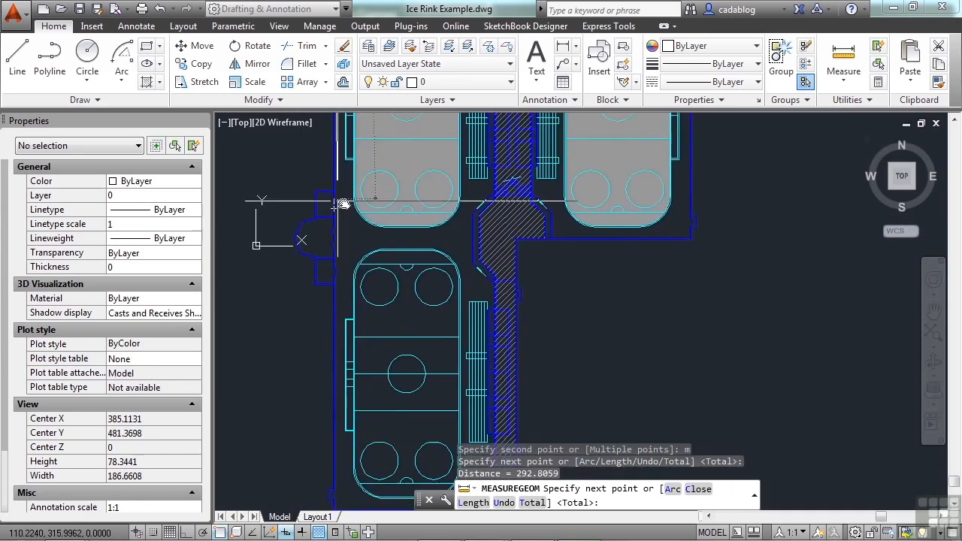
pyautogui.scroll(3, 338, 331)
pyautogui.scroll(-2, 343, 344)
pyautogui.click(343, 344)
pyautogui.scroll(-3, 312, 368)
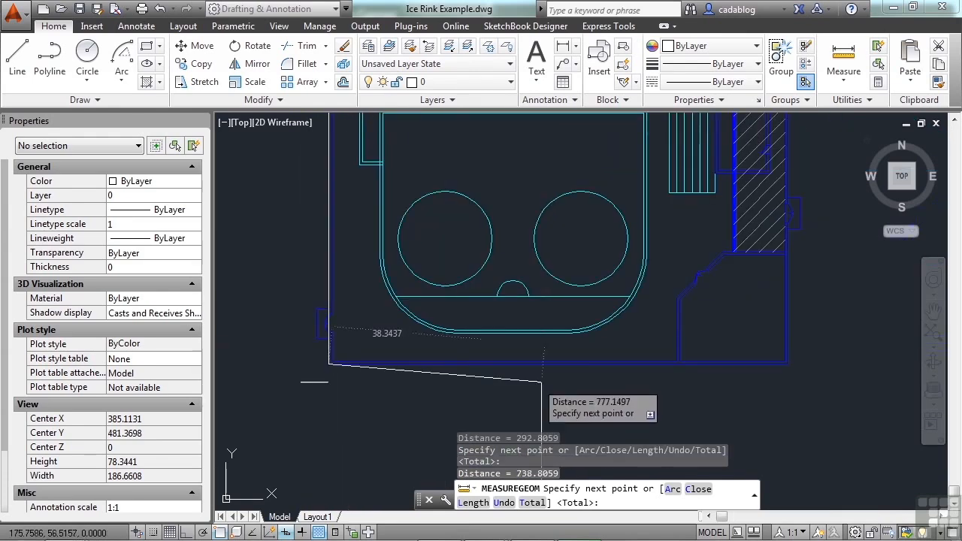
# Extend the distance measurement along the bottom wall to the lower wing's lower-right outer corner.
pyautogui.scroll(2, 782, 382)
pyautogui.scroll(2, 796, 369)
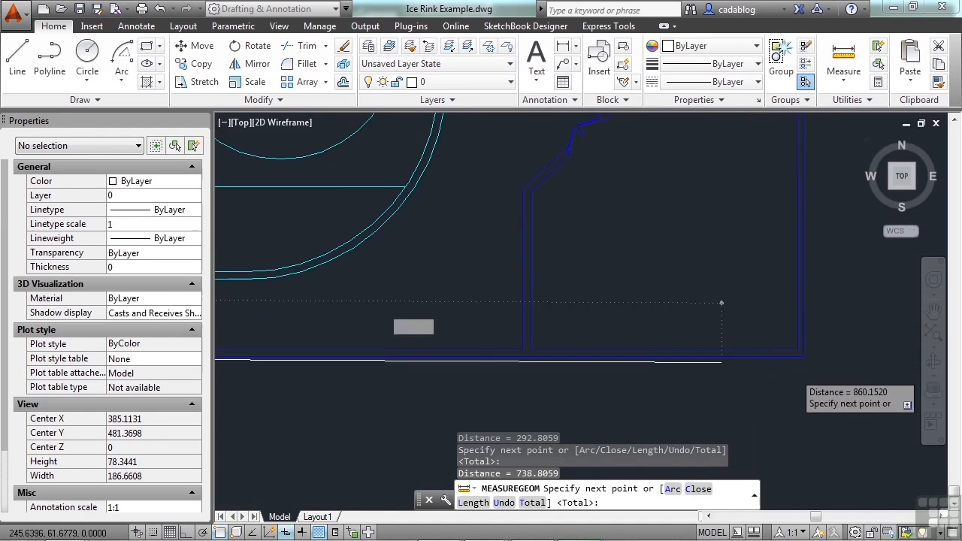
pyautogui.click(801, 358)
pyautogui.scroll(-3, 722, 369)
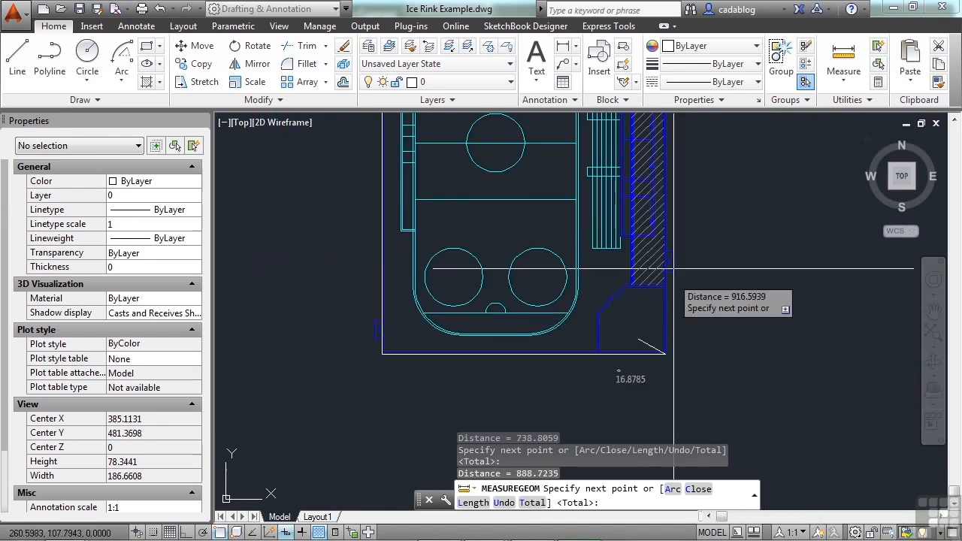
# Continue the distance measurement up the lower wing to the inside corner where it meets the upper wing.
pyautogui.moveTo(677, 151)
pyautogui.mouseDown(button='middle')
pyautogui.moveTo(612, 268)
pyautogui.moveTo(597, 346)
pyautogui.mouseUp(button='middle')
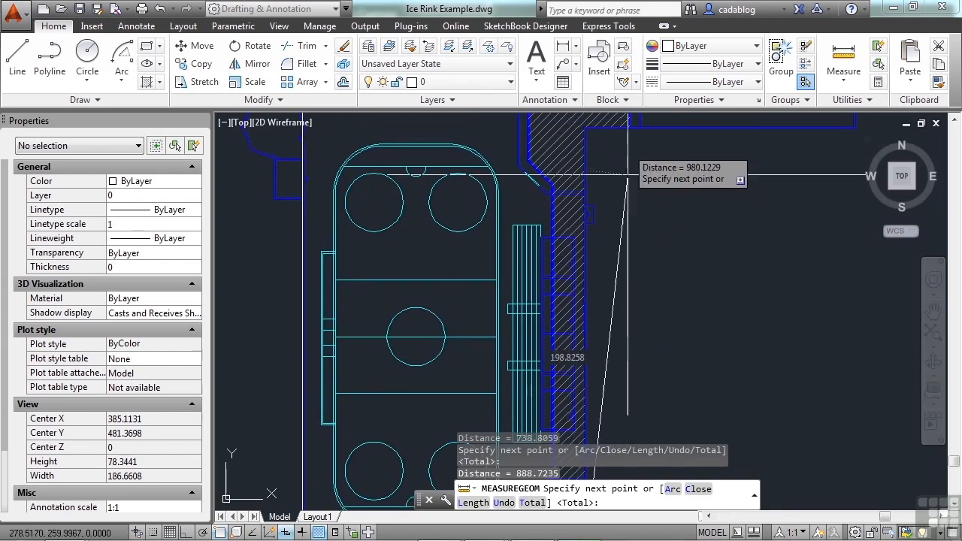
pyautogui.moveTo(605, 220); pyautogui.dragTo(599, 324, button='middle')
pyautogui.scroll(6, 593, 308)
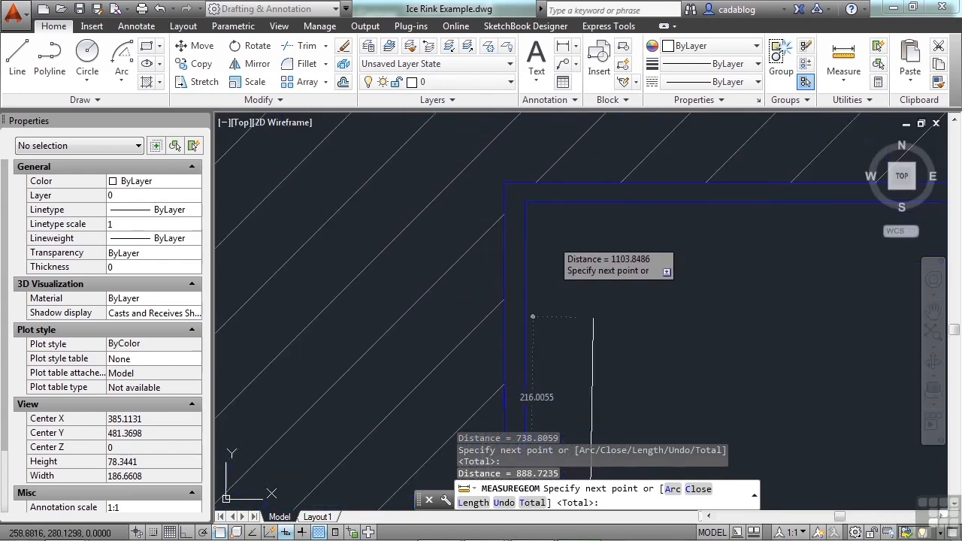
pyautogui.scroll(-4, 429, 291)
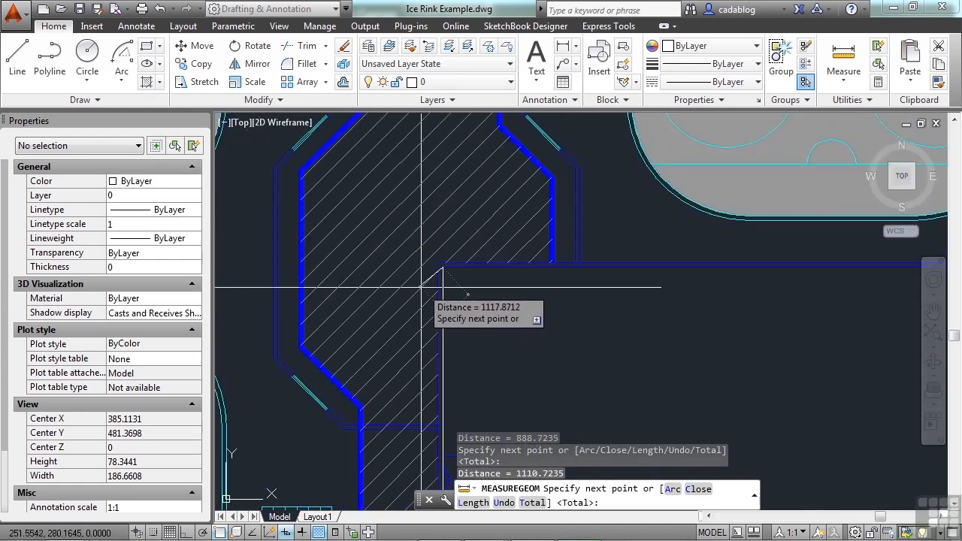
# Add the upper wing's lower-right outer corner as the next point of the distance measurement.
pyautogui.scroll(-3, 421, 287)
pyautogui.scroll(4, 827, 293)
pyautogui.scroll(3, 826, 293)
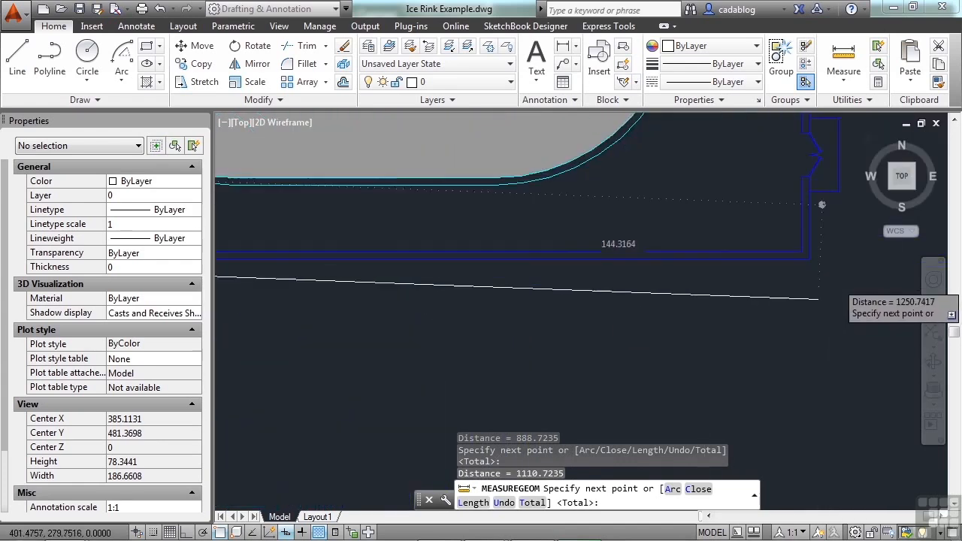
pyautogui.click(803, 255)
pyautogui.scroll(-3, 661, 331)
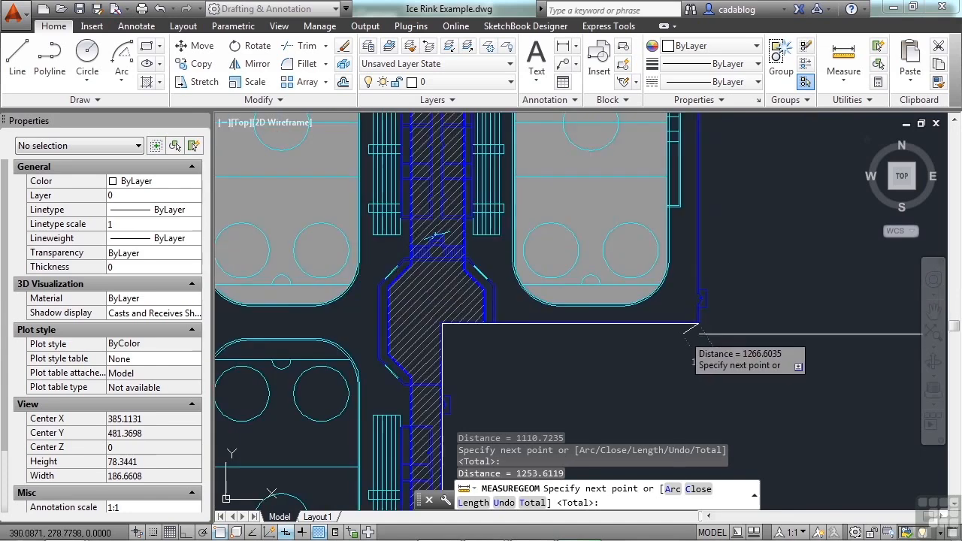
# Finish the perimeter measurement at its starting upper-right outer corner, accept the total, and exit the measuring command.
pyautogui.scroll(-2, 697, 324)
pyautogui.scroll(4, 684, 191)
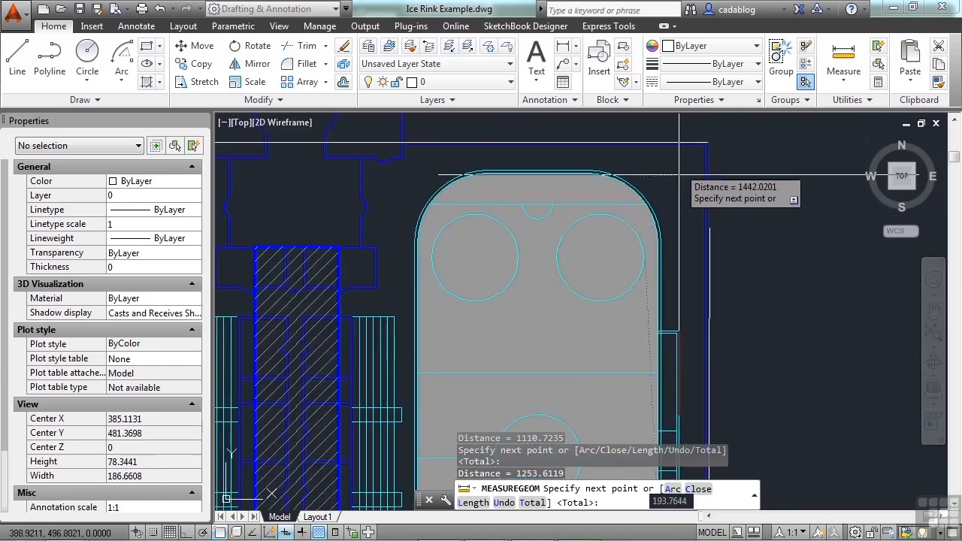
pyautogui.scroll(2, 680, 176)
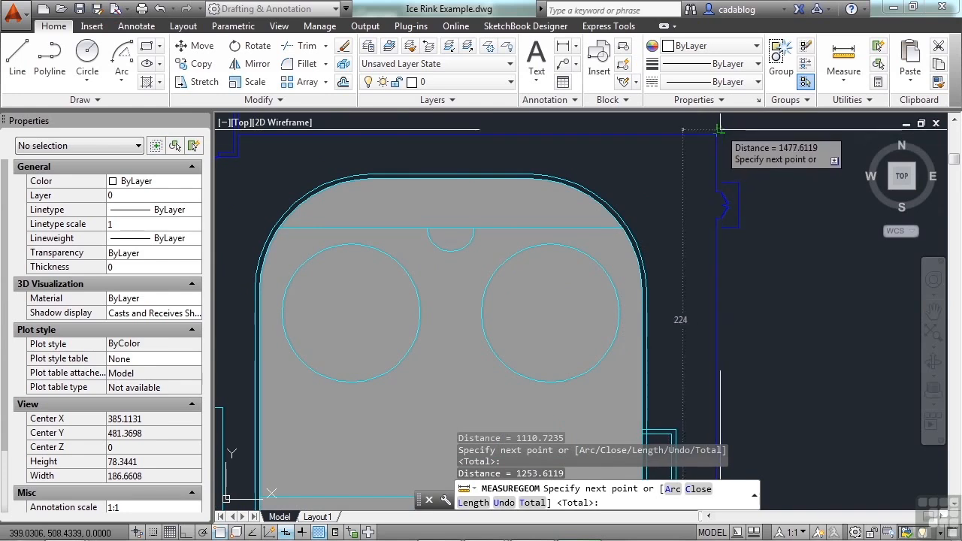
pyautogui.click(720, 130)
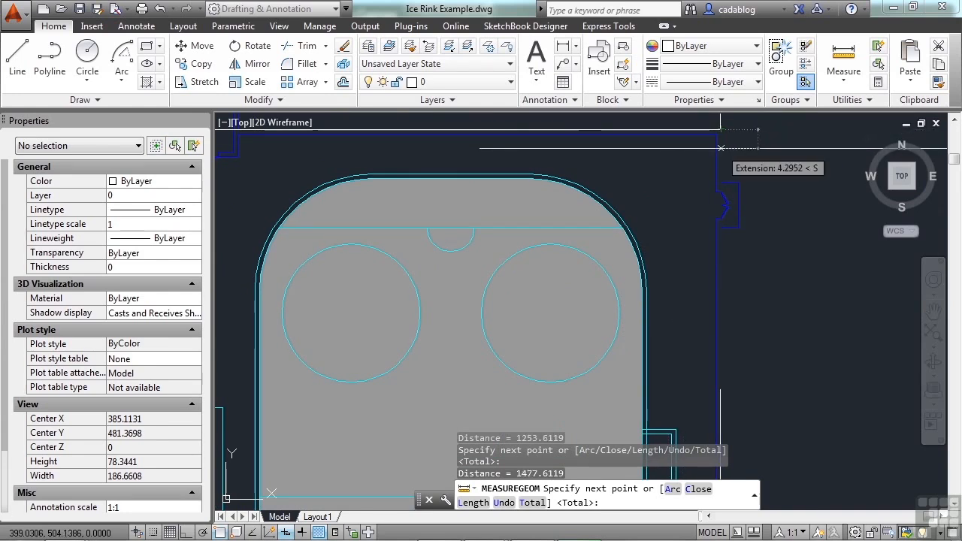
pyautogui.press('Return')
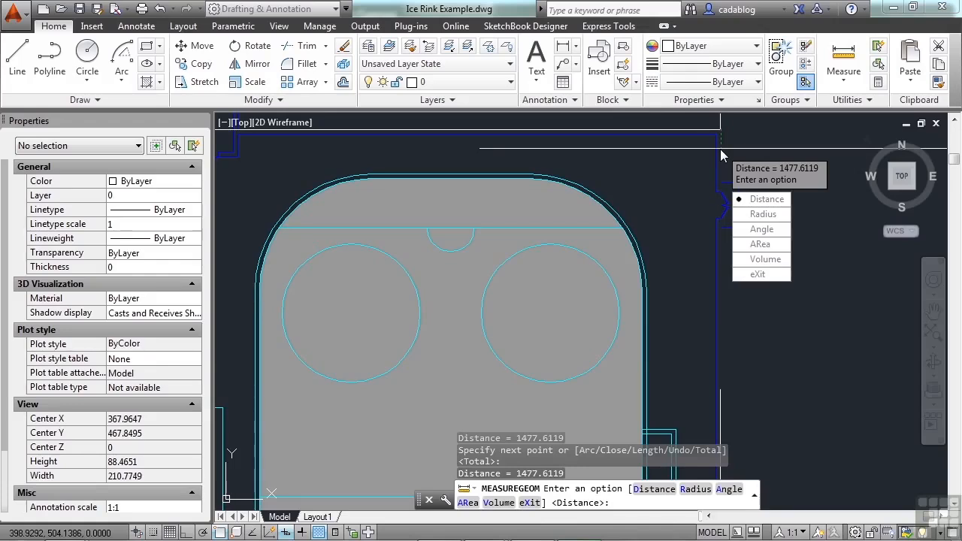
pyautogui.click(758, 274)
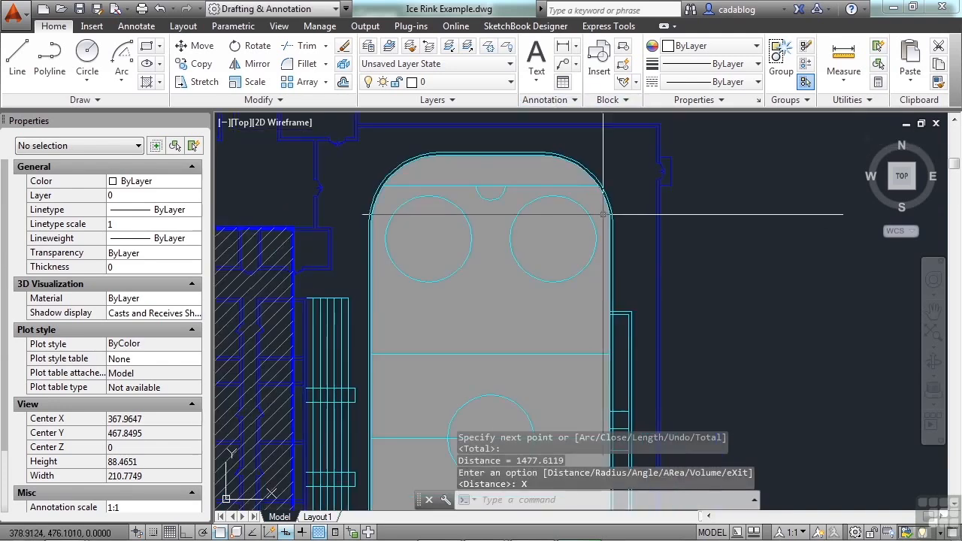
# Purge all unused named objects from the drawing with nested items included, confirming the removal for all items at once.
pyautogui.scroll(-5, 597, 215)
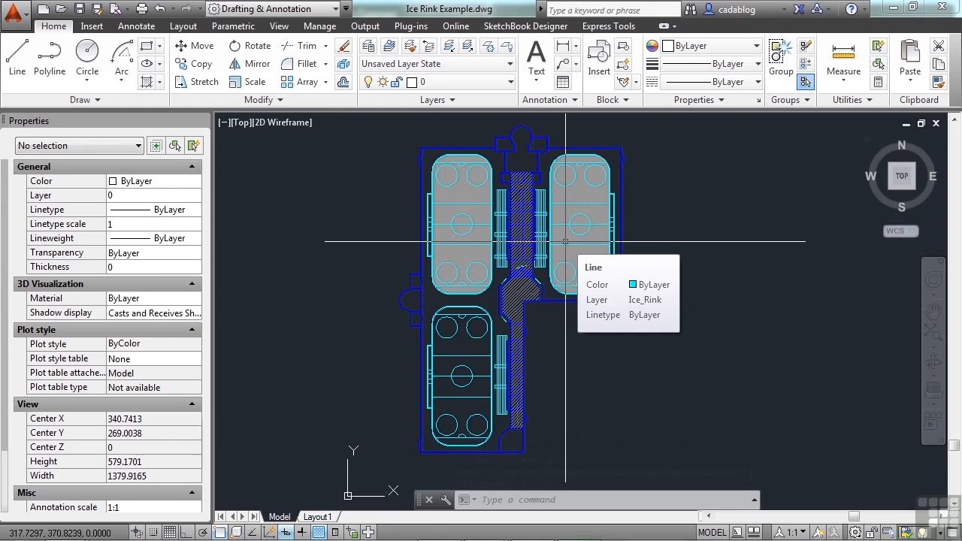
pyautogui.write('PU')
pyautogui.press('Return')
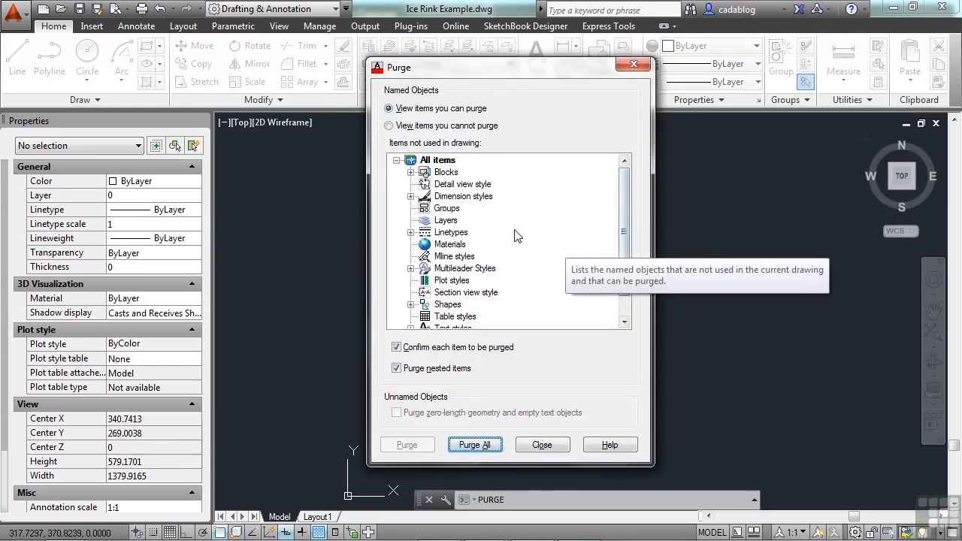
pyautogui.click(419, 371)
pyautogui.click(406, 371)
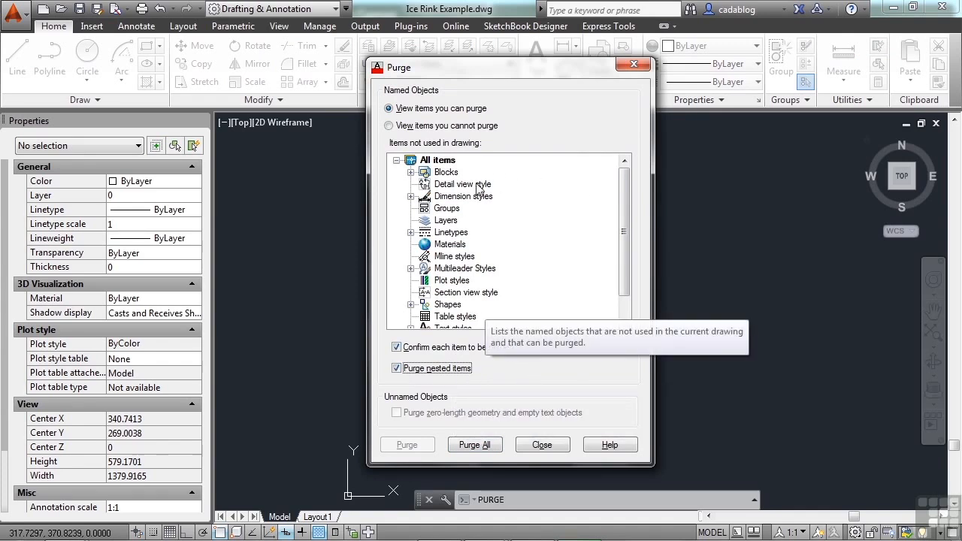
pyautogui.click(475, 444)
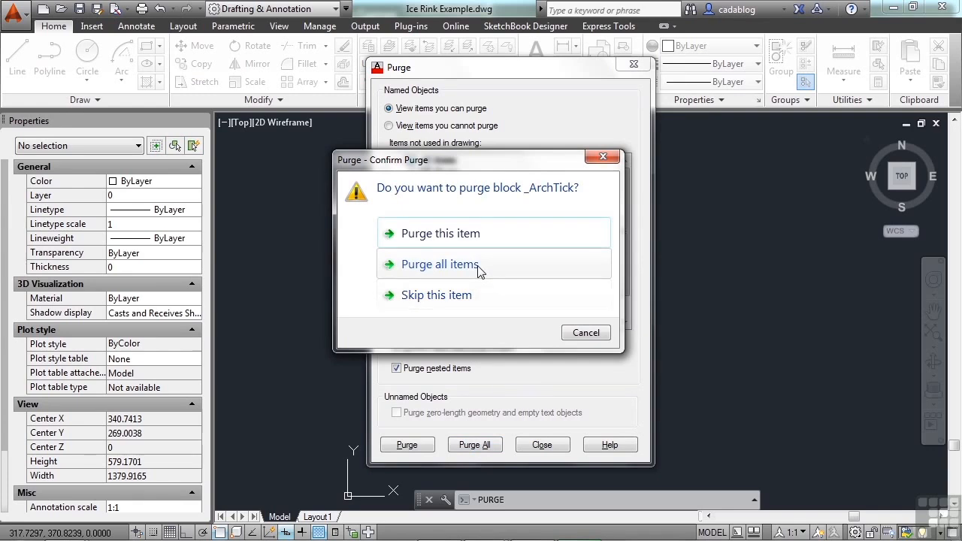
pyautogui.click(479, 269)
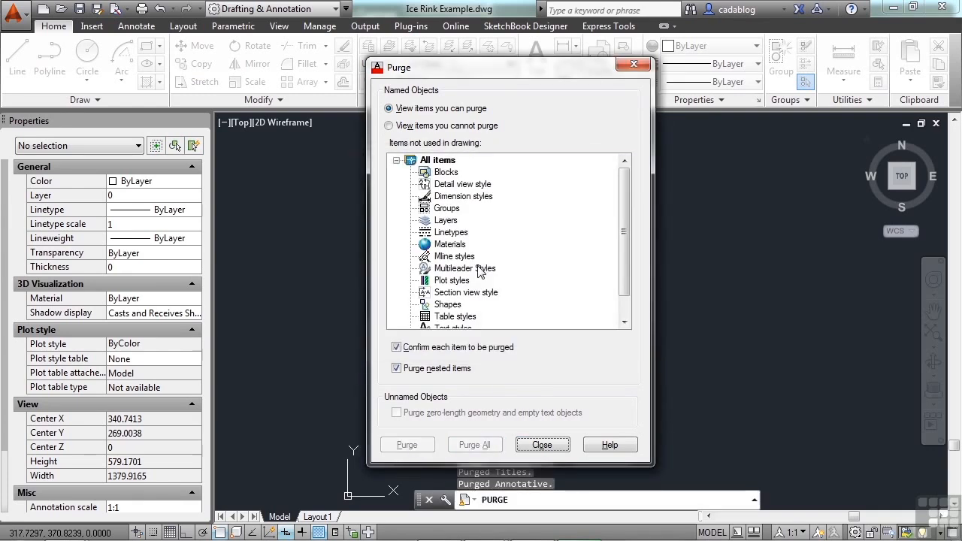
pyautogui.click(541, 445)
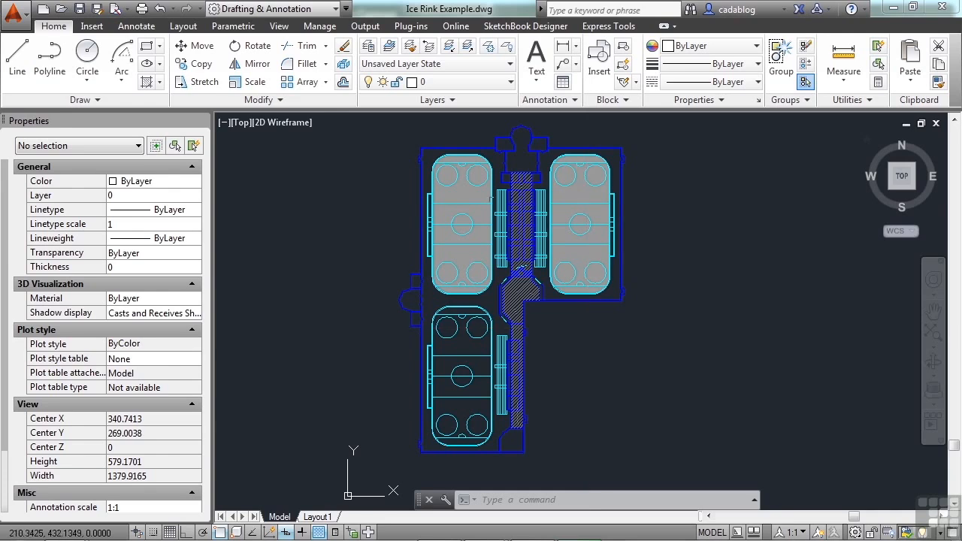
# Undo the purge, then reopen Purge to check the list of unused items and close it without purging.
pyautogui.click(174, 9)
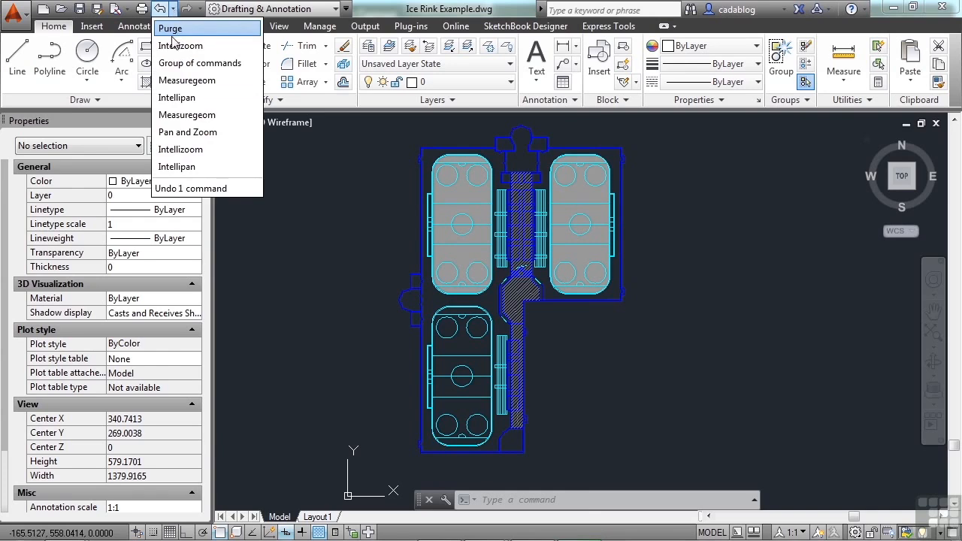
pyautogui.click(181, 31)
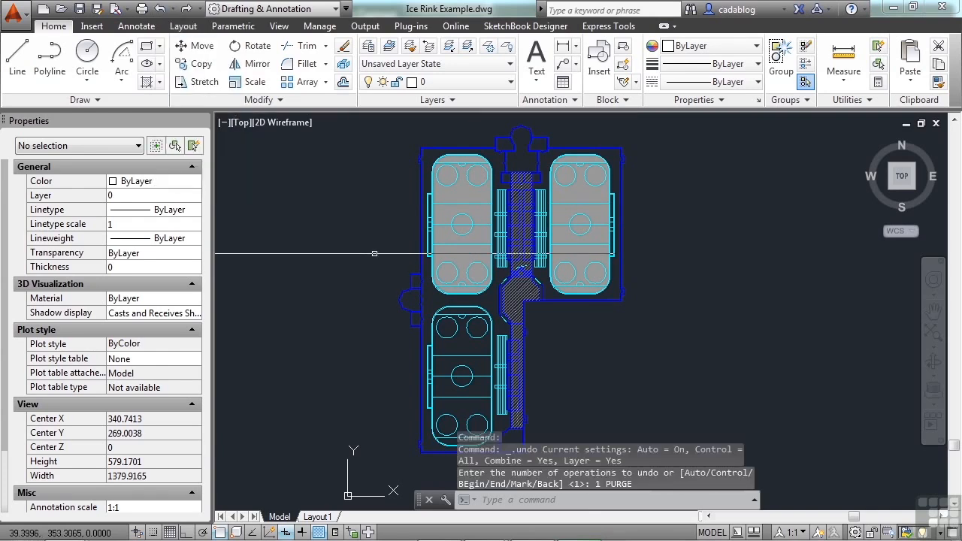
pyautogui.write('pu')
pyautogui.press('Return')
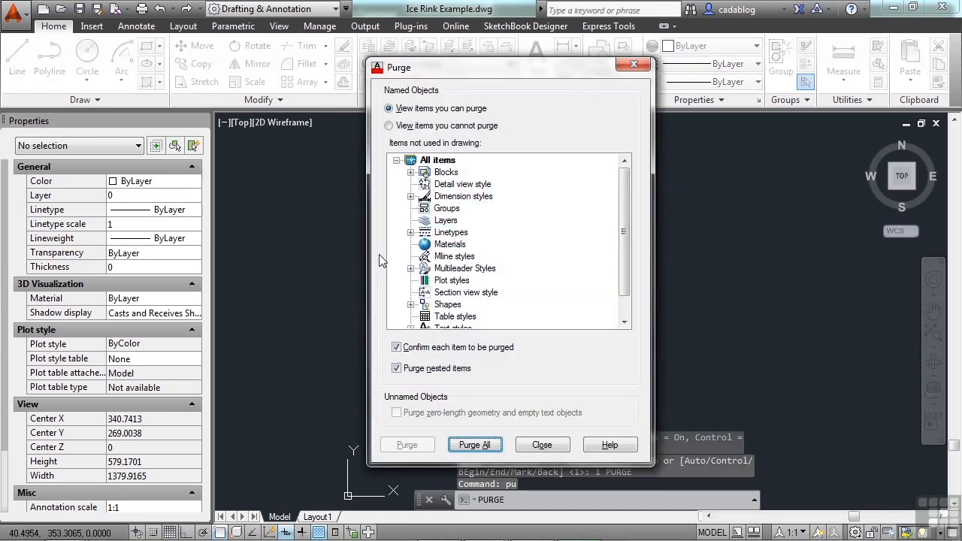
pyautogui.click(535, 447)
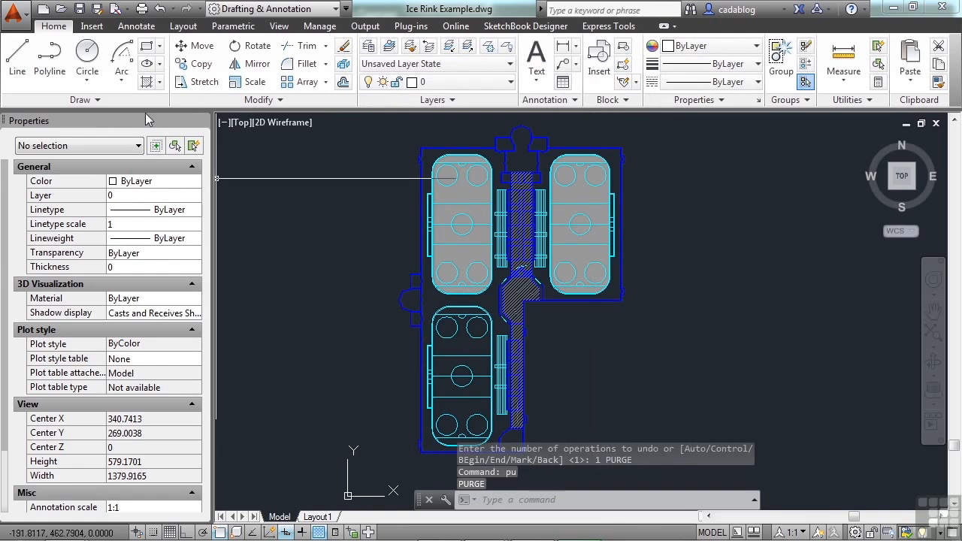
# Save the drawing under its current name.
pyautogui.click(78, 9)
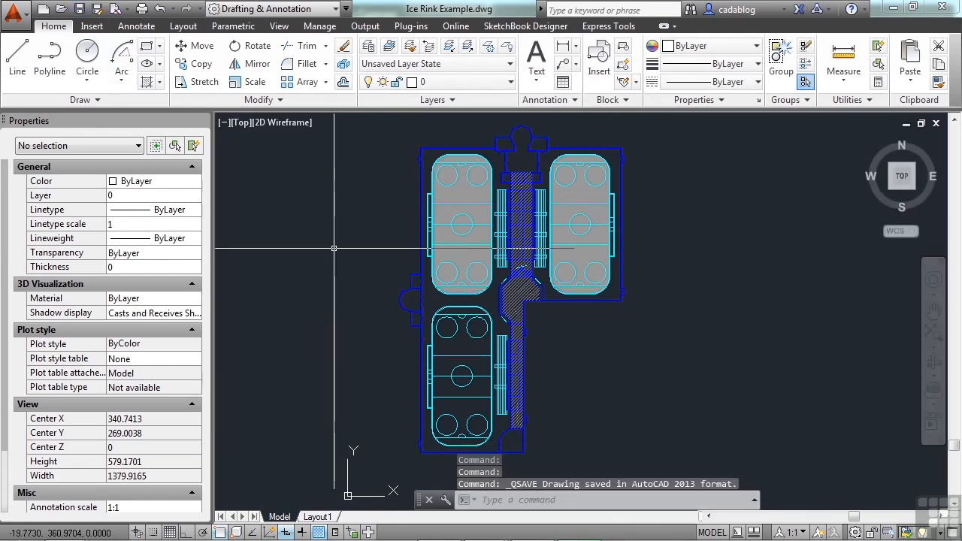